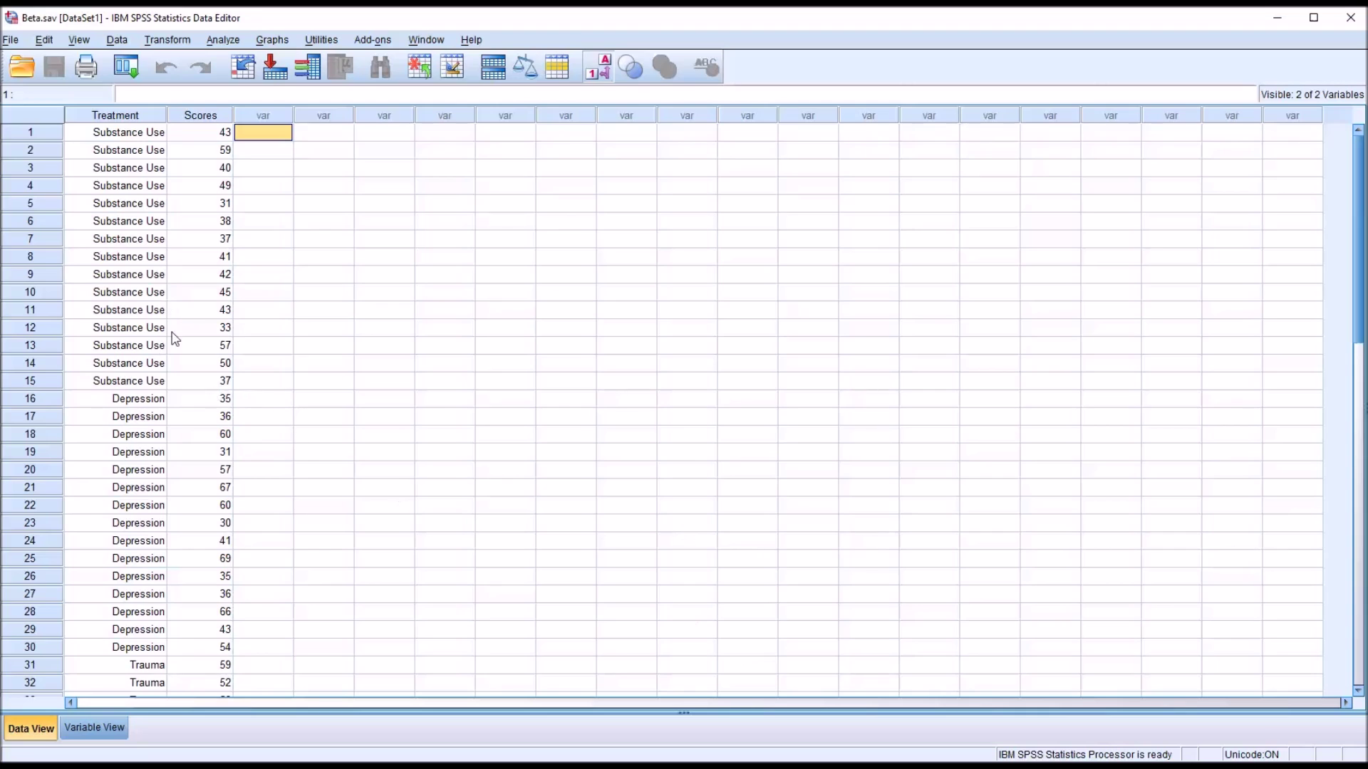
Step: Check the Treatment group codes of the first Substance Use, Depression and Trauma cases, and review the Scores column
{"action": "left_click", "coordinate": [120, 117]}
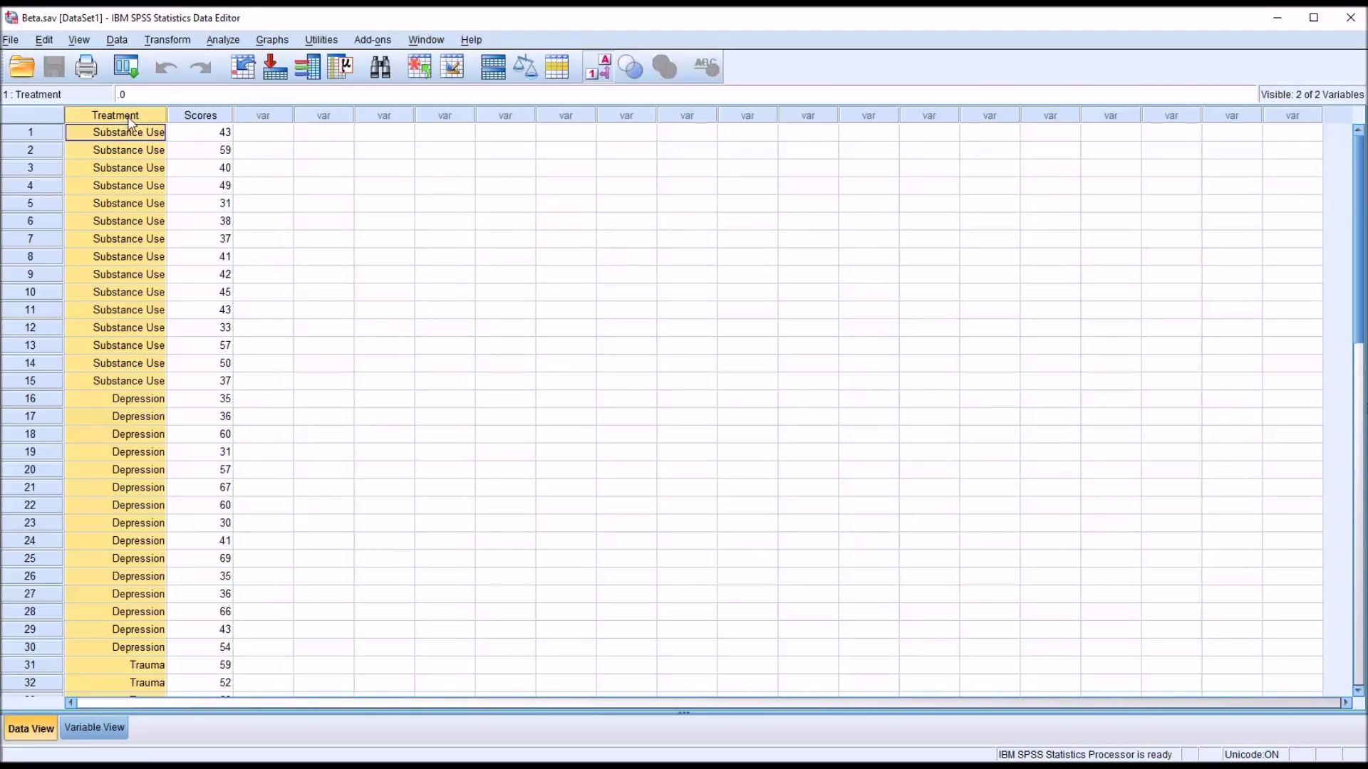
{"action": "double_click", "coordinate": [110, 134]}
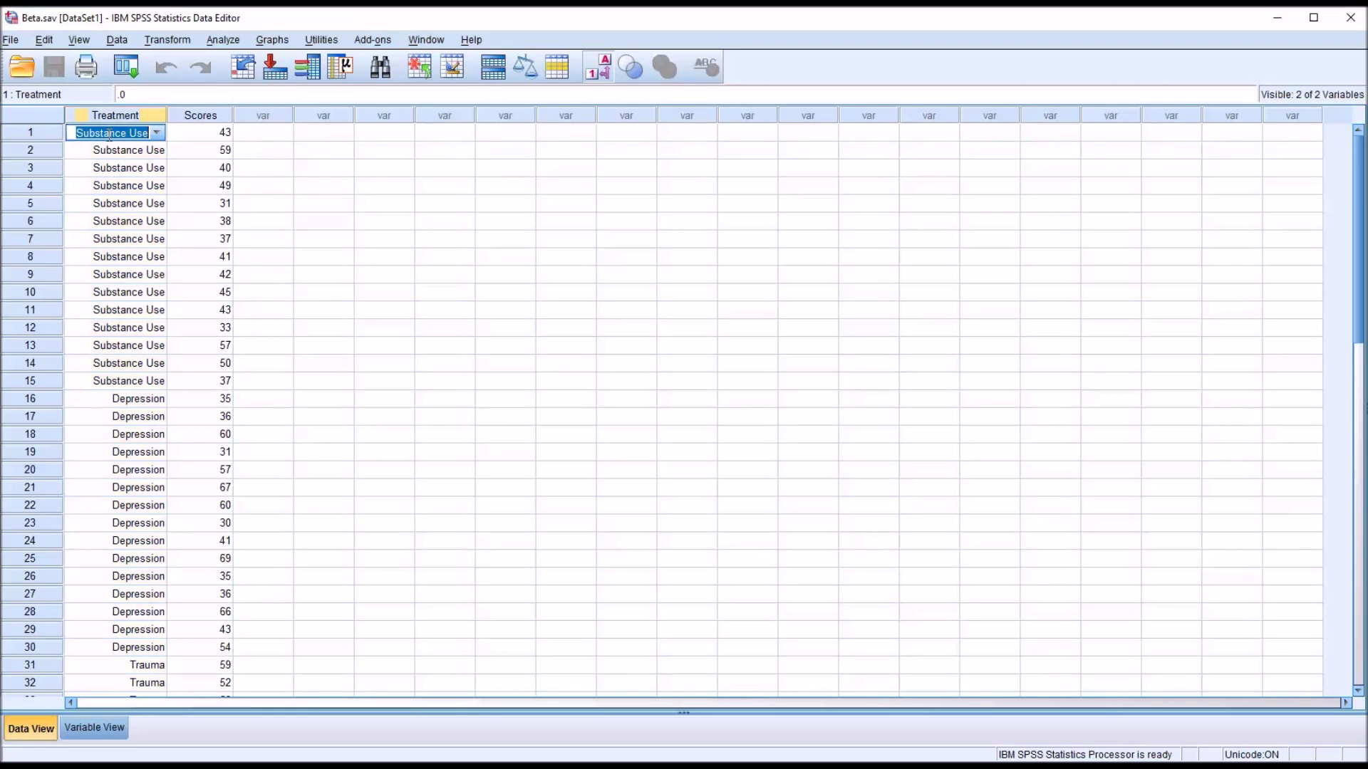
{"action": "left_click", "coordinate": [118, 399]}
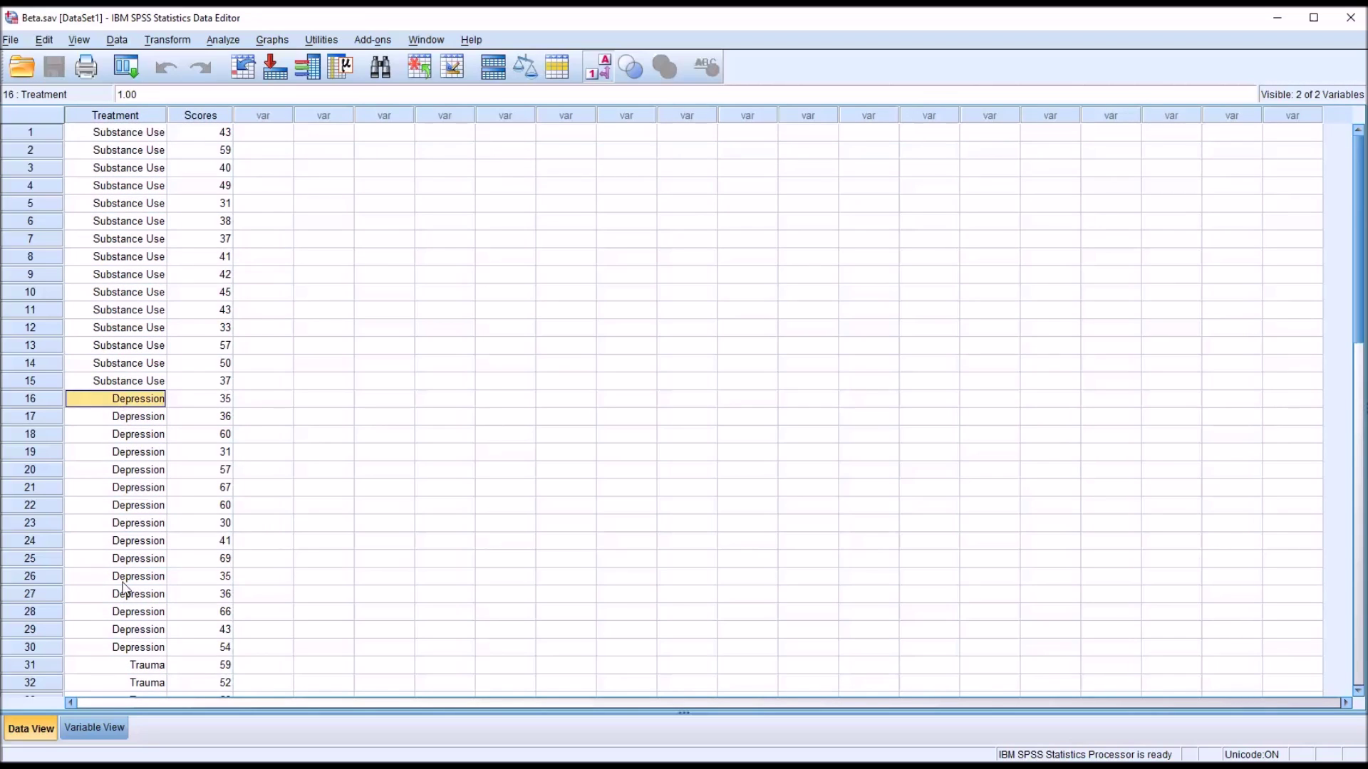
{"action": "left_click", "coordinate": [111, 666]}
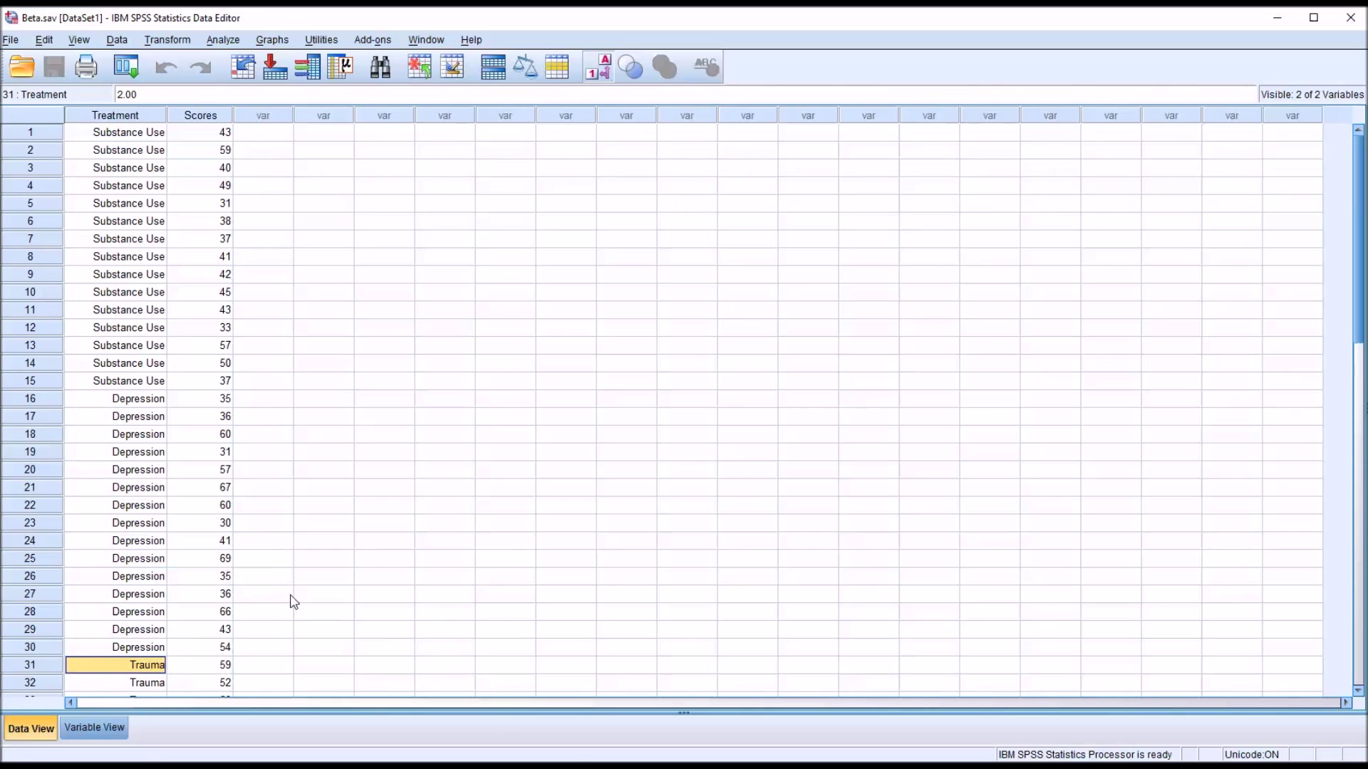
{"action": "left_click", "coordinate": [99, 134]}
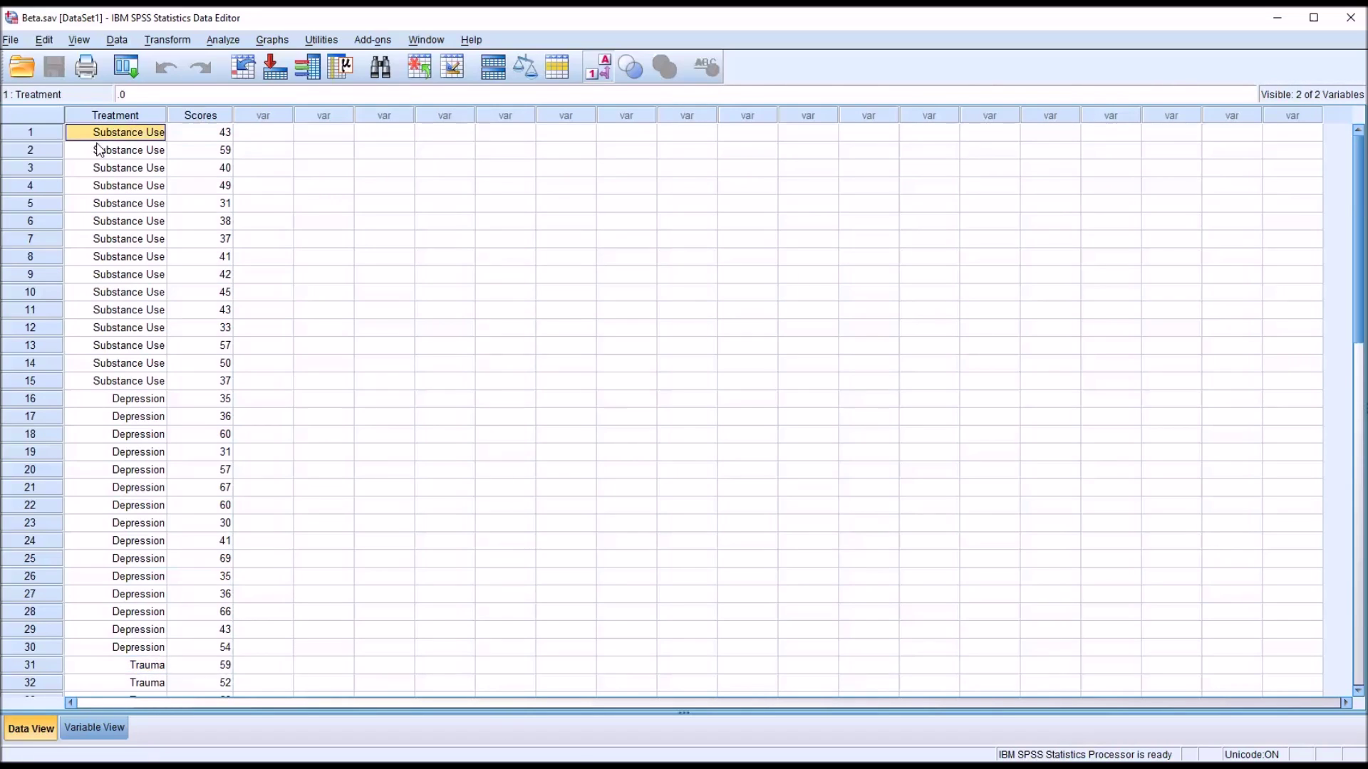
{"action": "left_click", "coordinate": [99, 401]}
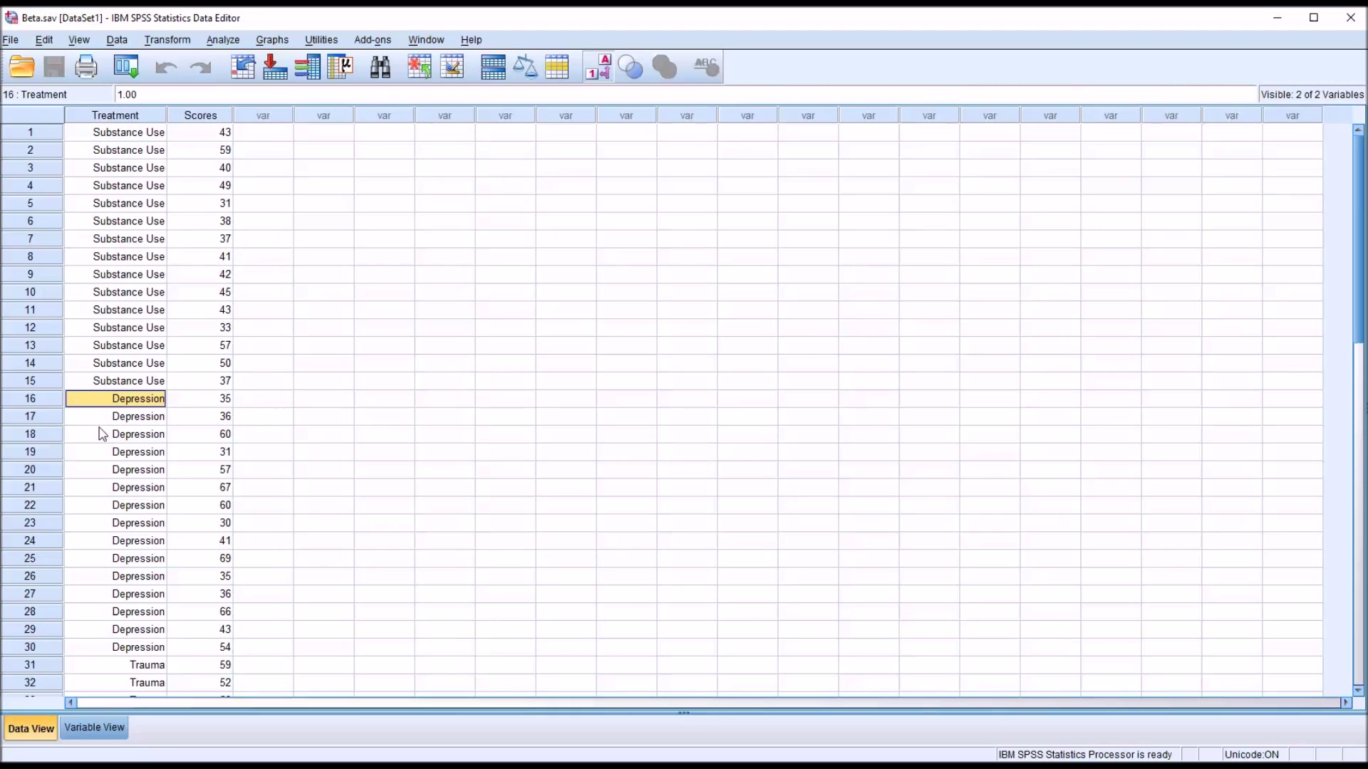
{"action": "left_click", "coordinate": [94, 666]}
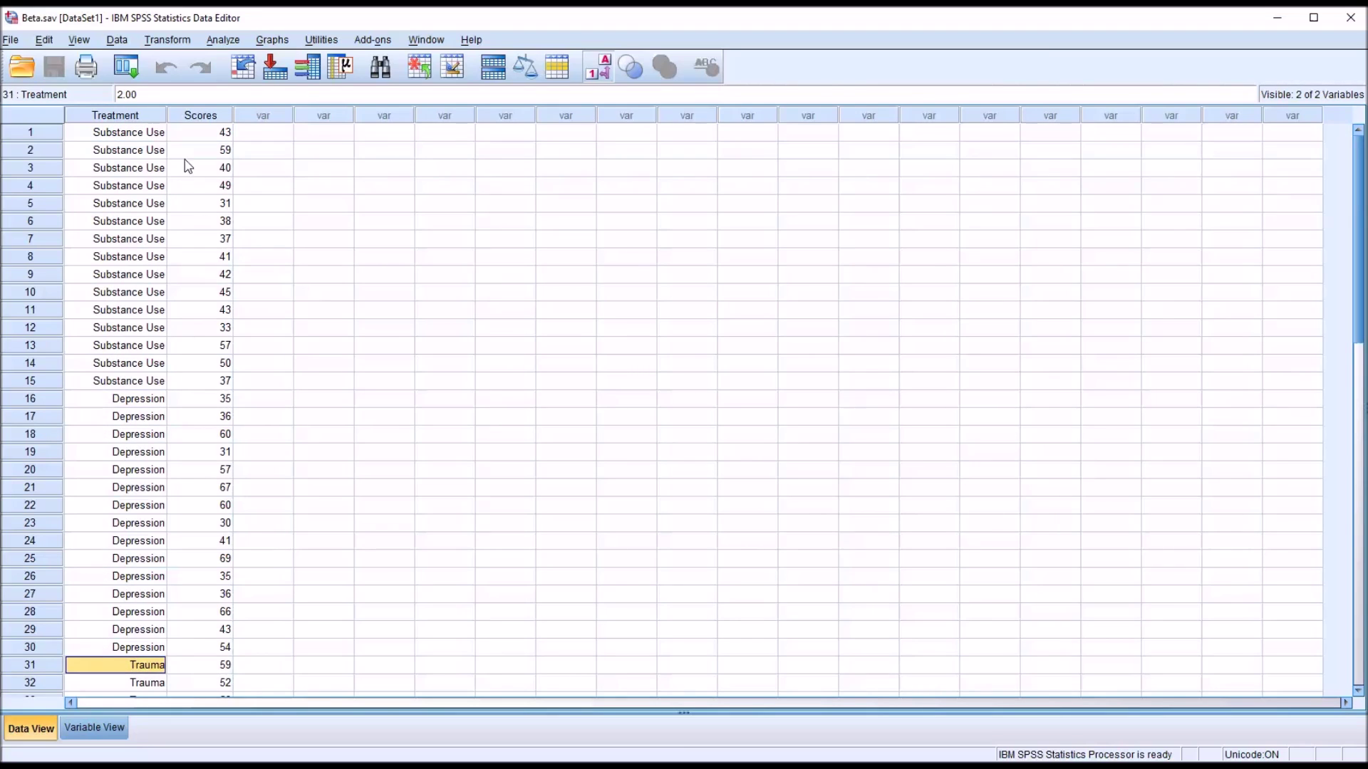
{"action": "left_click", "coordinate": [203, 118]}
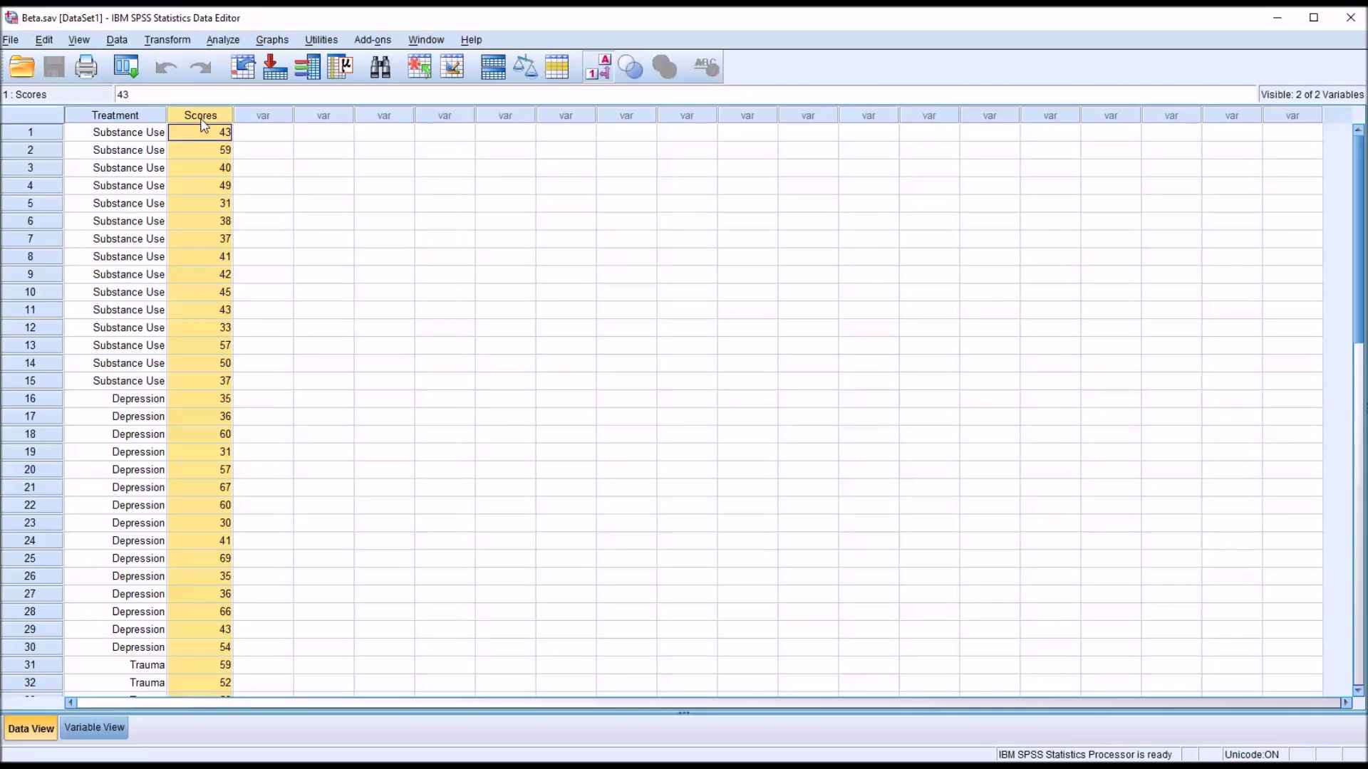
{"action": "left_click", "coordinate": [247, 135]}
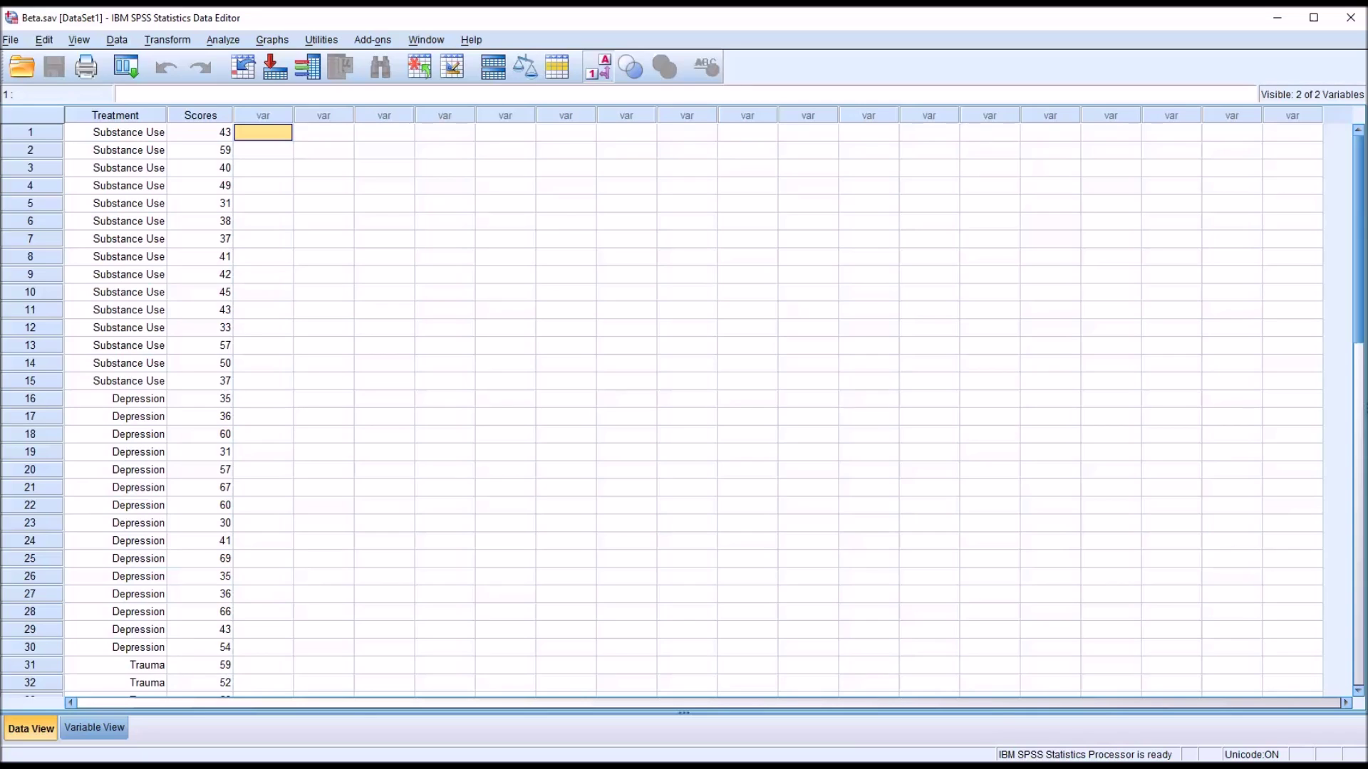
Step: Start a Univariate General Linear Model with Treatment as fixed factor and Scores as dependent variable
{"action": "left_click", "coordinate": [223, 41]}
{"action": "mouse_move", "coordinate": [268, 118]}
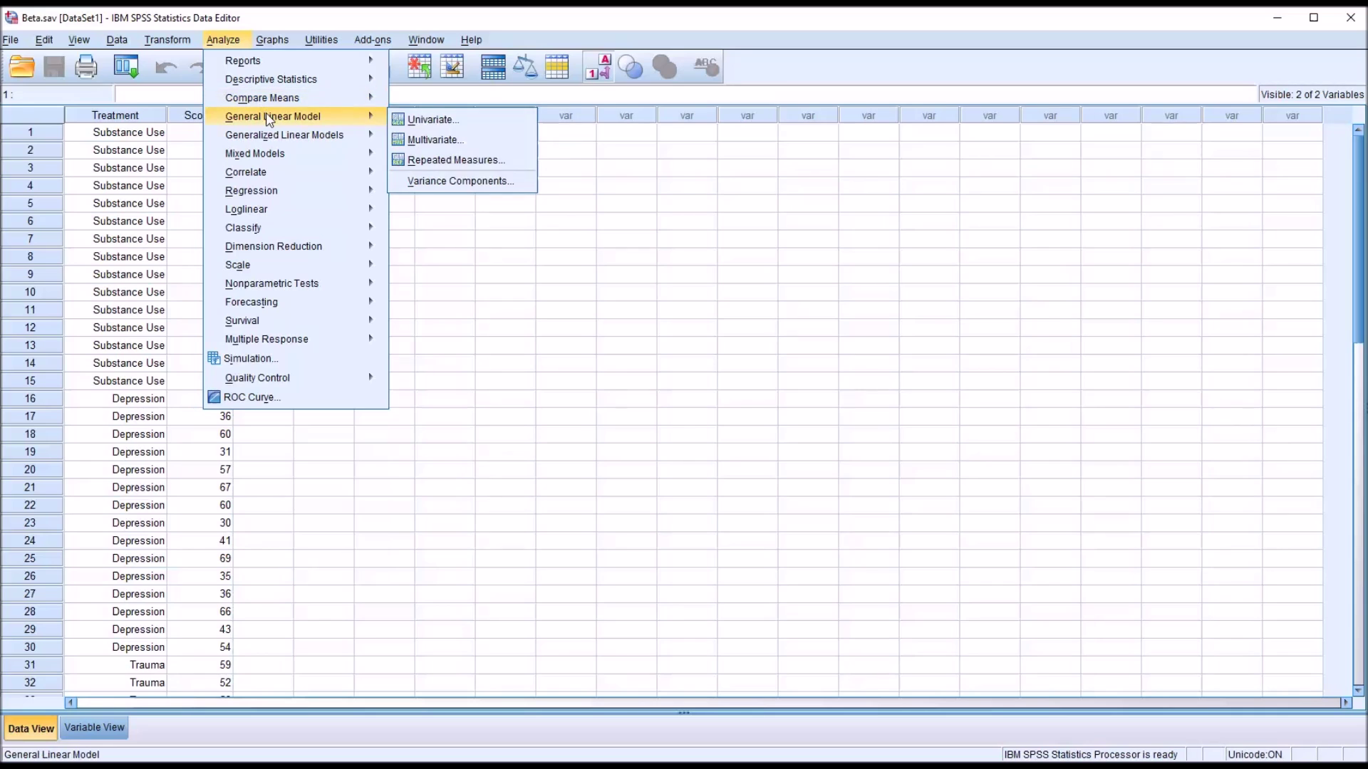
{"action": "left_click", "coordinate": [416, 121]}
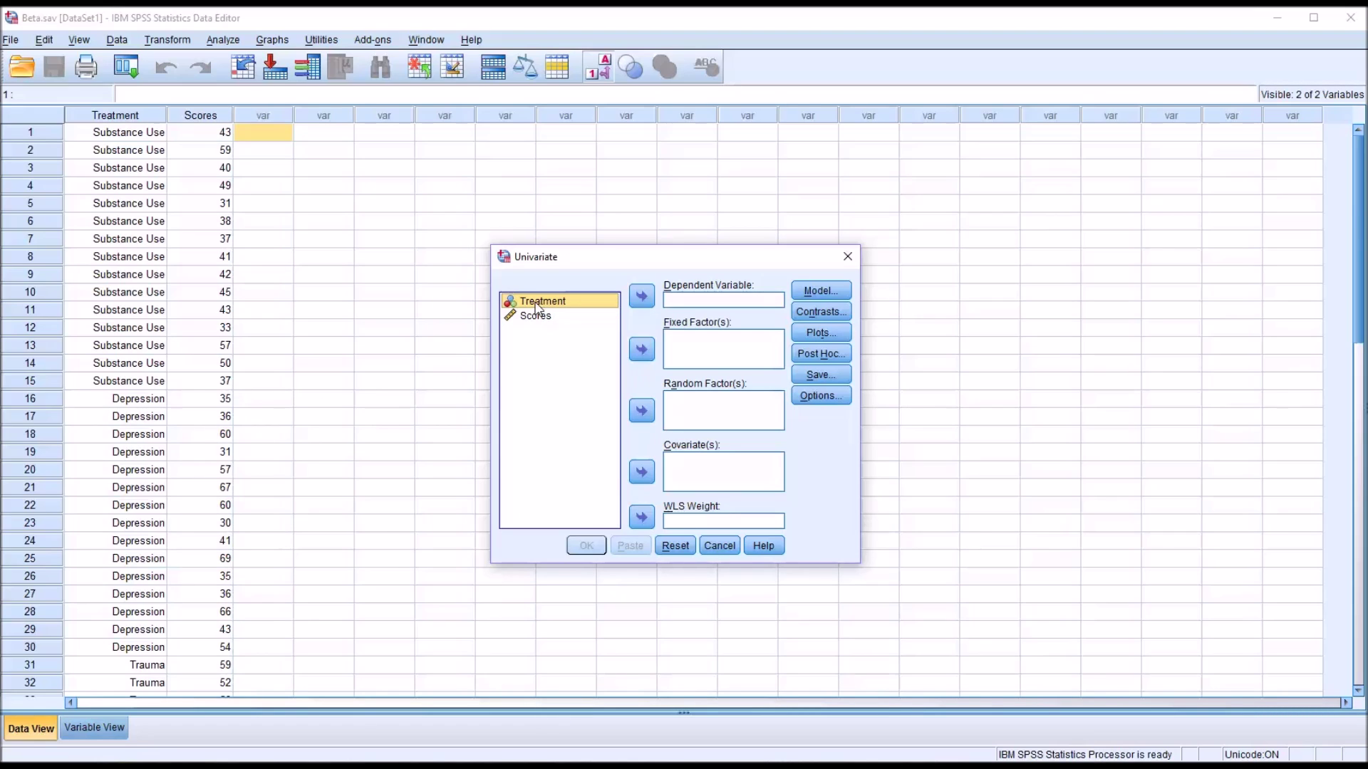
{"action": "left_click_drag", "start_coordinate": [536, 306], "coordinate": [690, 352]}
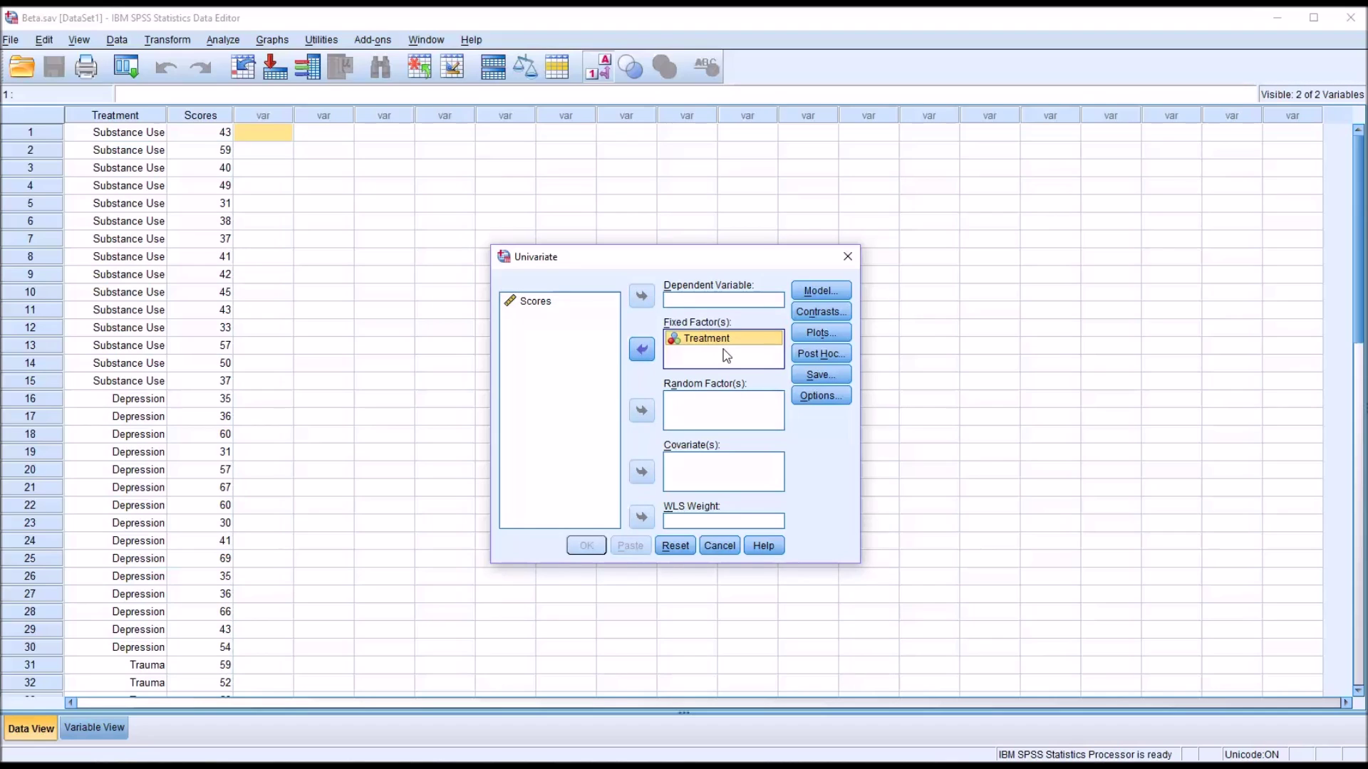
{"action": "left_click", "coordinate": [531, 305]}
{"action": "left_click_drag", "start_coordinate": [530, 308], "coordinate": [681, 308]}
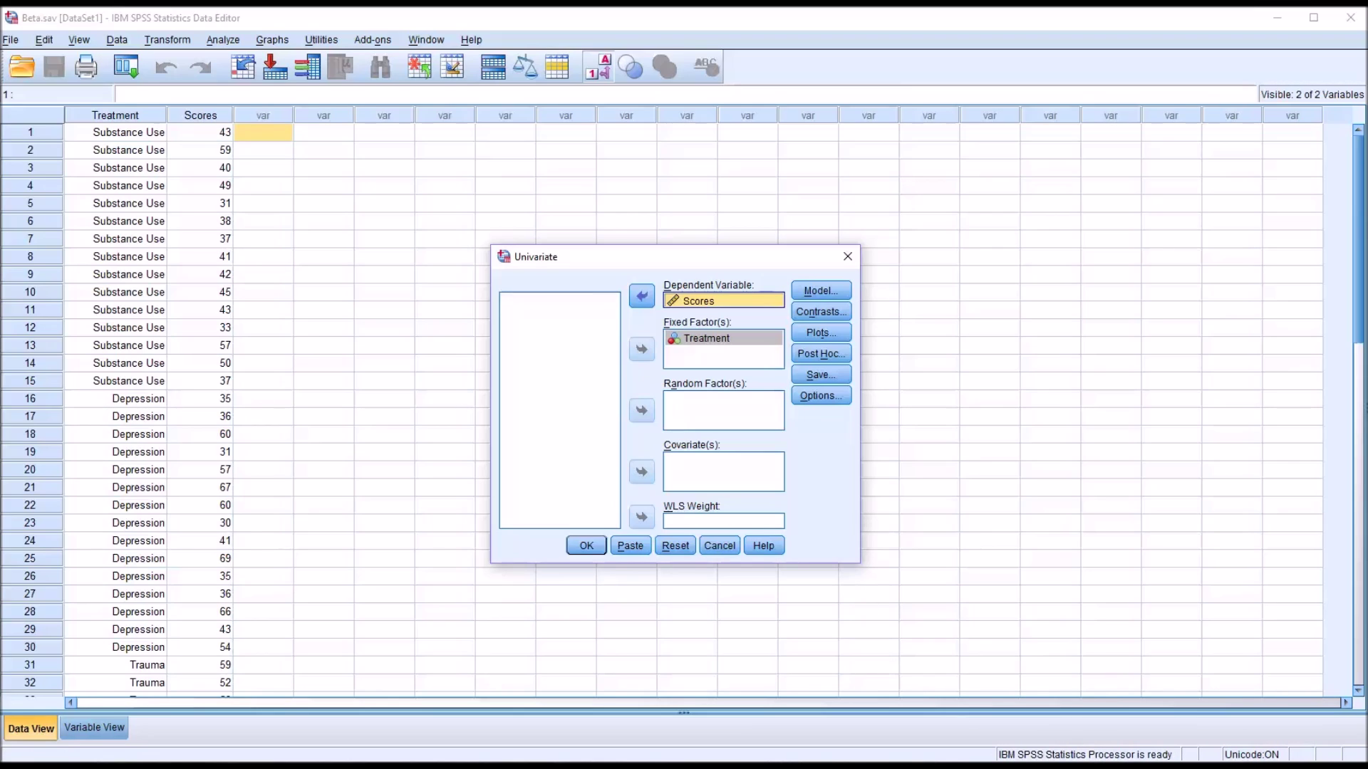
Step: In the Univariate options, display estimated means for Treatment
{"action": "left_click", "coordinate": [816, 400]}
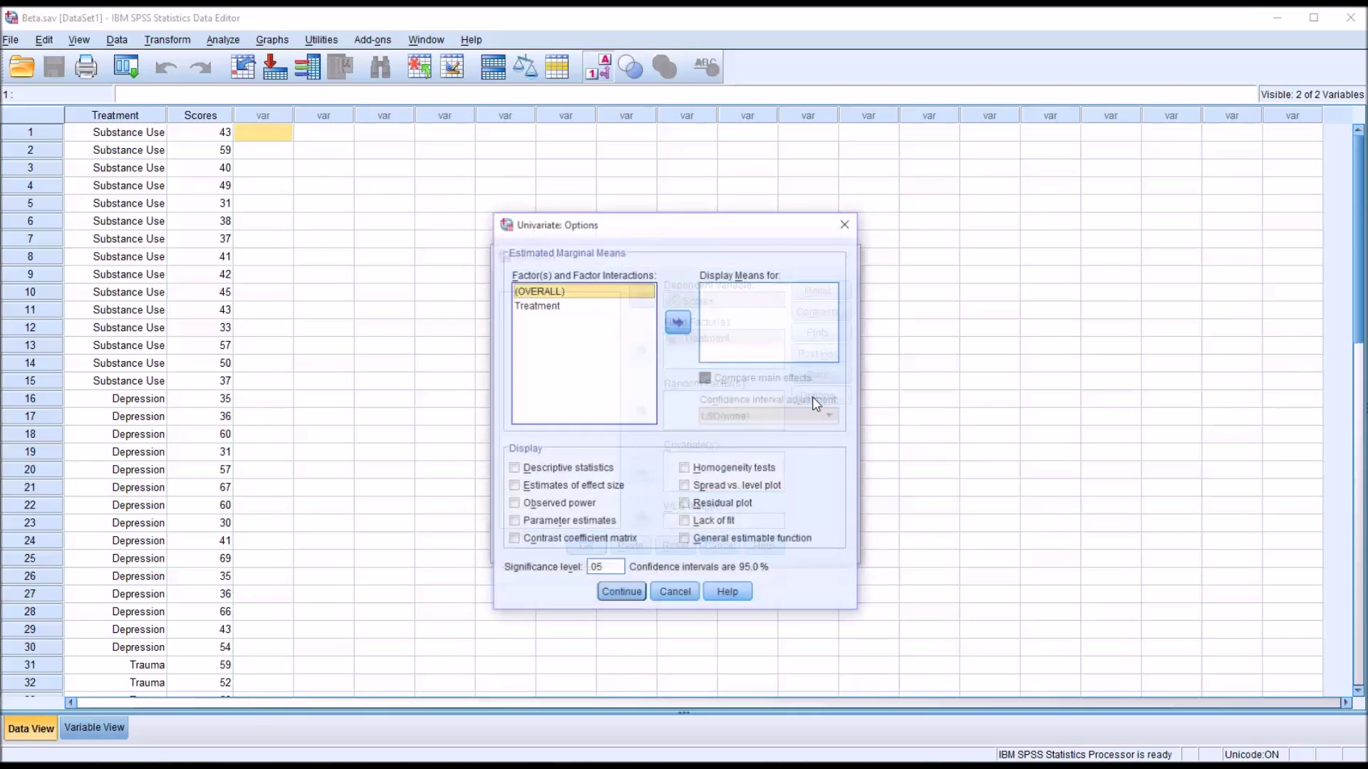
{"action": "left_click", "coordinate": [677, 322]}
{"action": "left_click", "coordinate": [590, 306]}
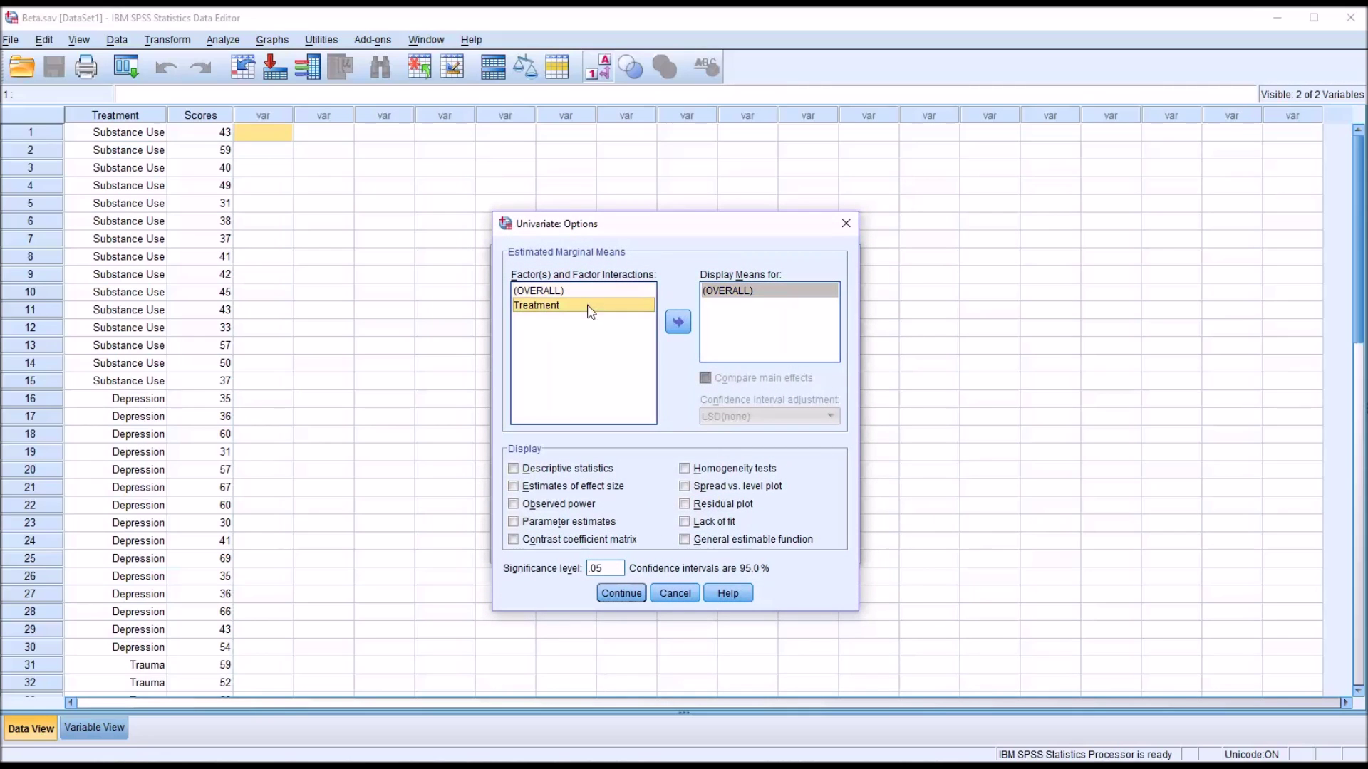
{"action": "left_click", "coordinate": [682, 326]}
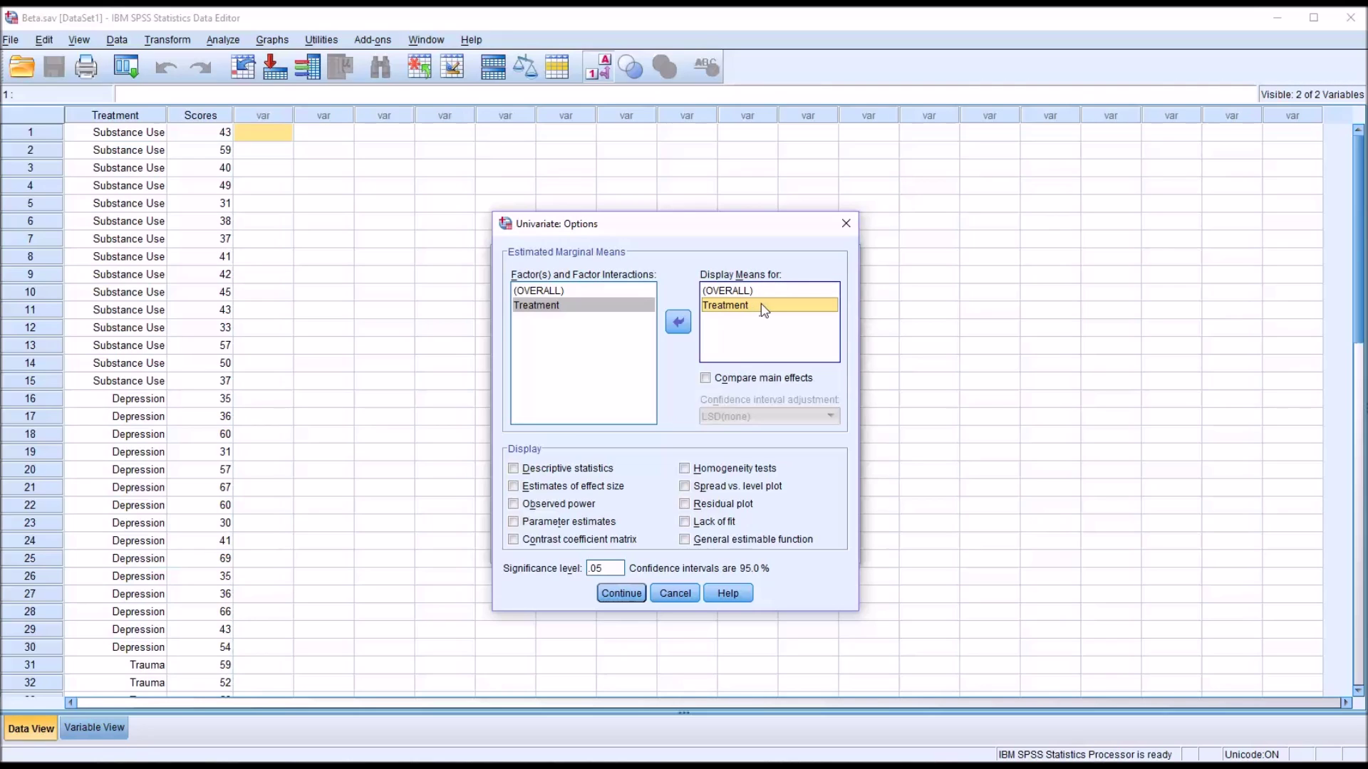
Step: Add descriptive statistics, effect size estimates and observed power to the output, then run the ANOVA
{"action": "left_click", "coordinate": [513, 470]}
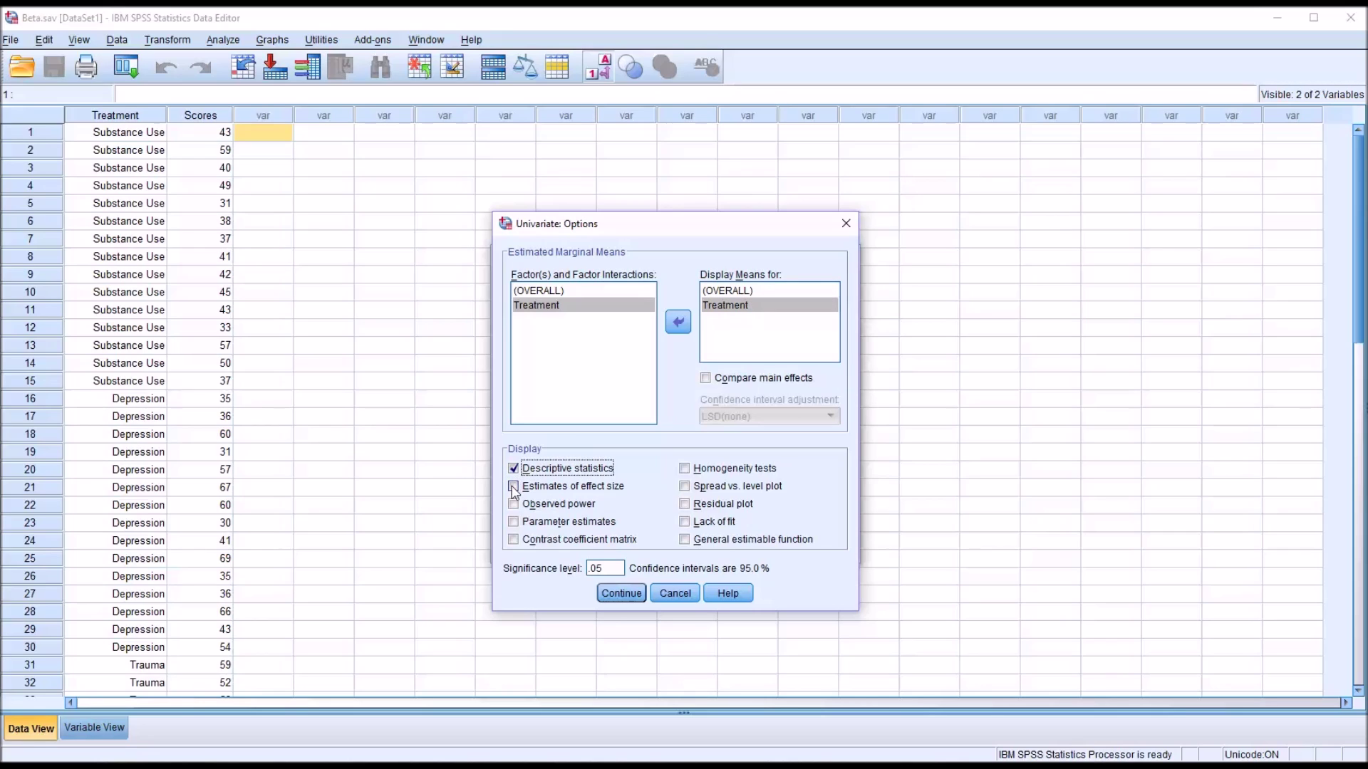
{"action": "left_click", "coordinate": [514, 488]}
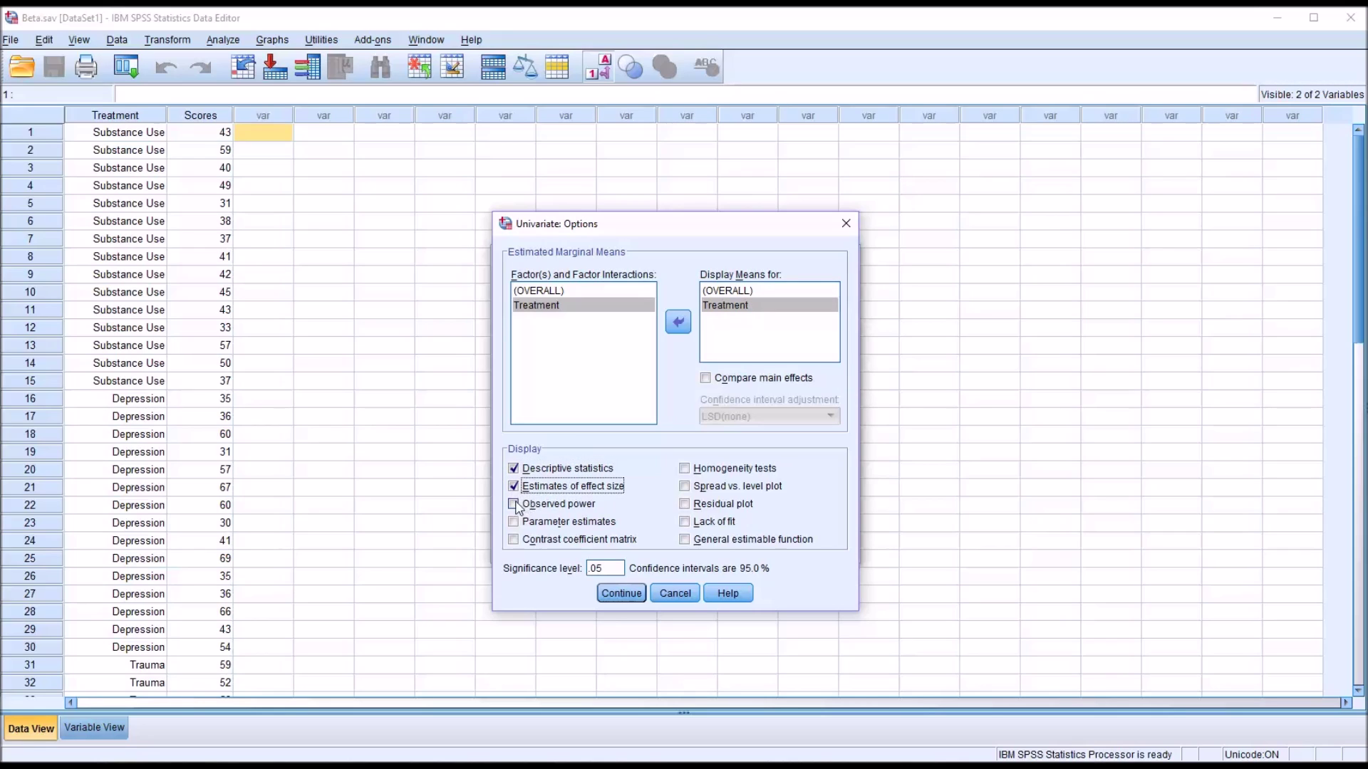
{"action": "left_click", "coordinate": [514, 503]}
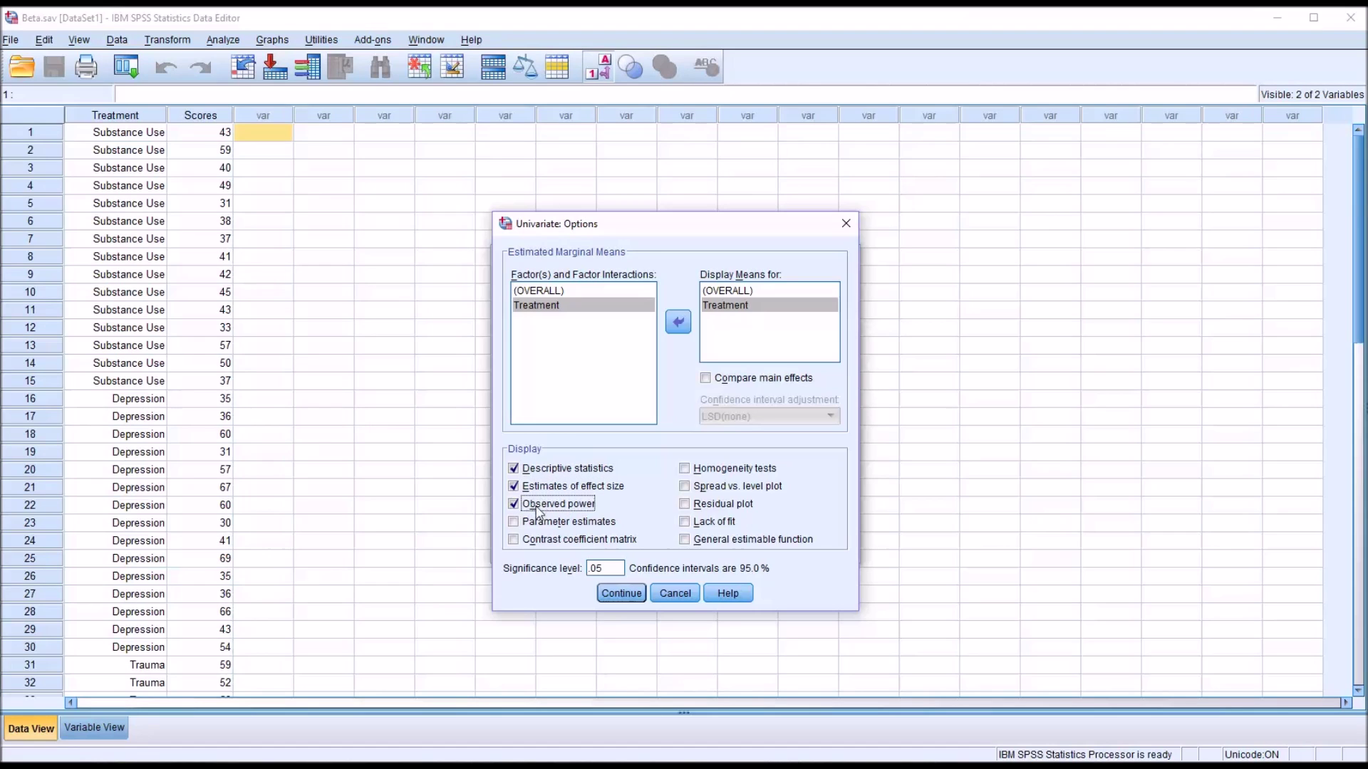
{"action": "left_click", "coordinate": [621, 593]}
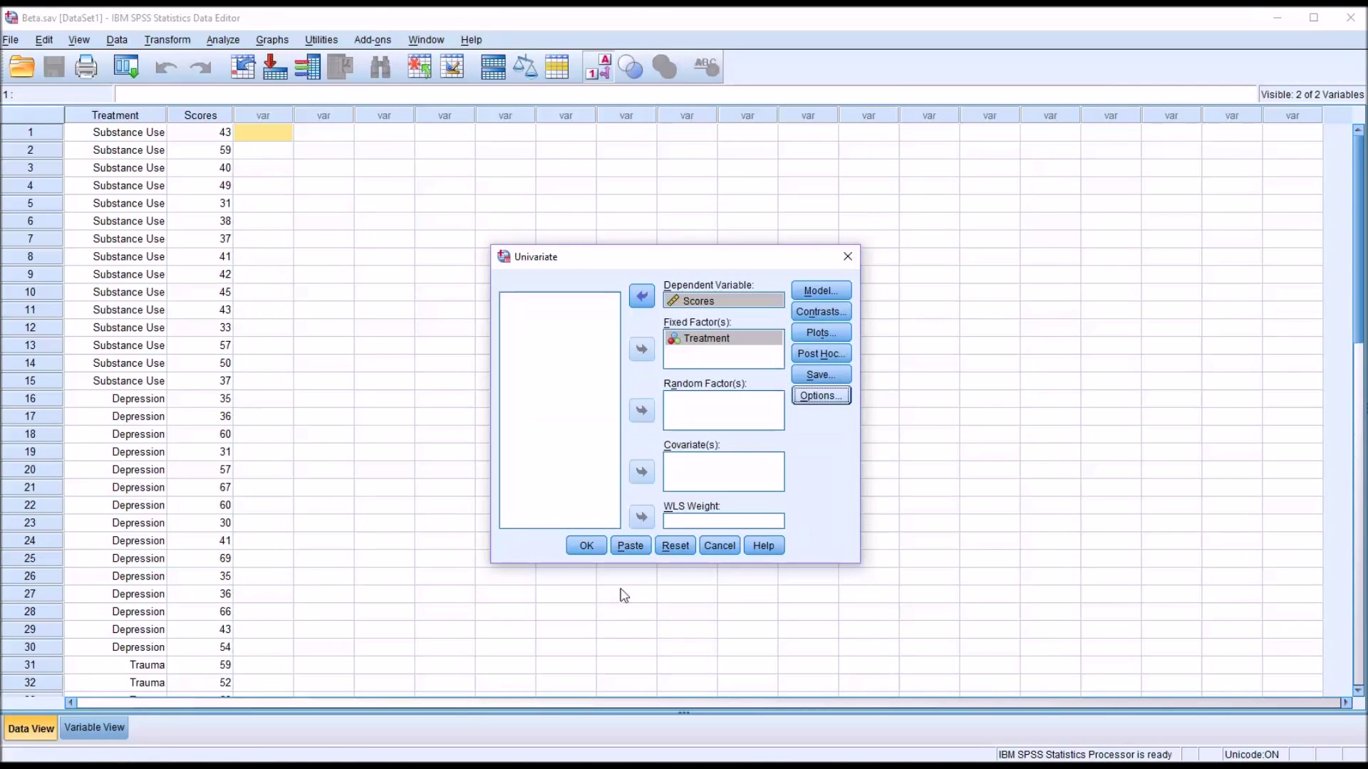
{"action": "left_click", "coordinate": [585, 547]}
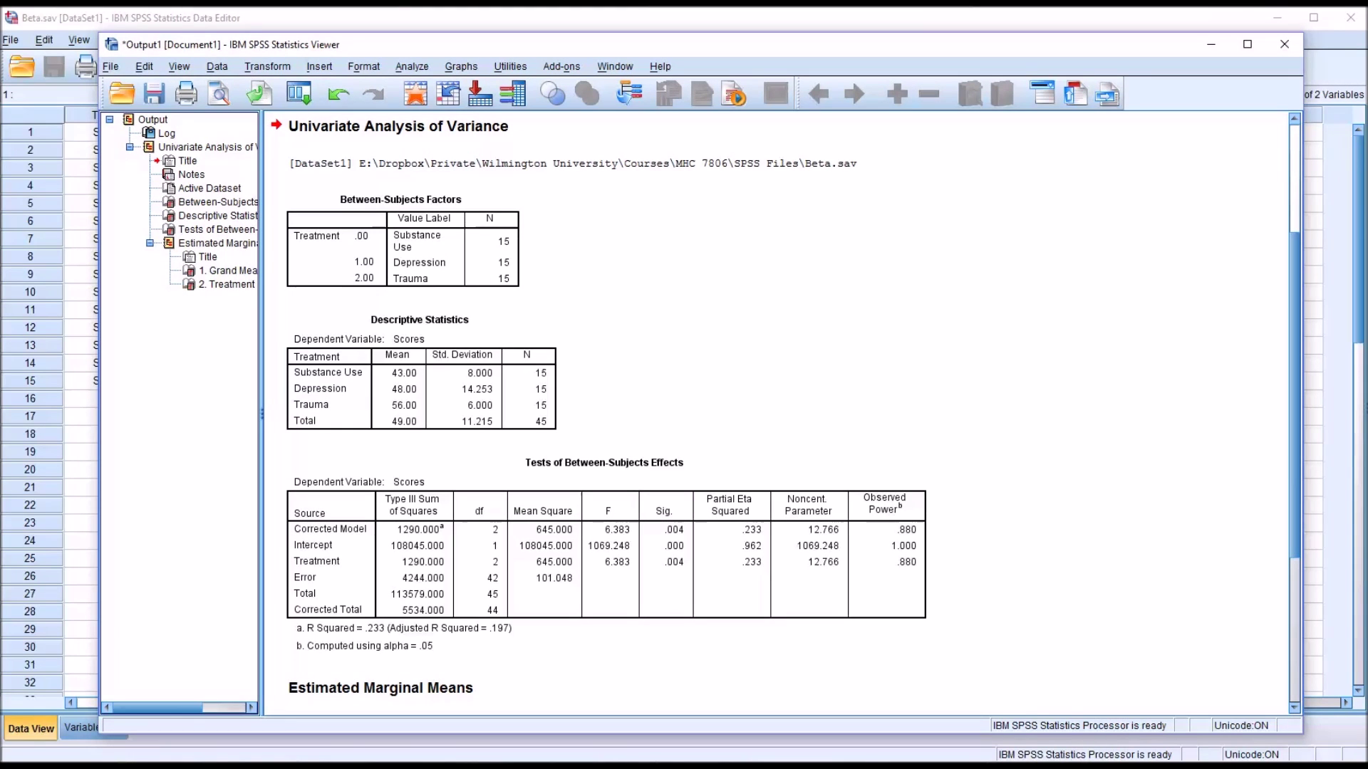
Step: Select the Tests of Between-Subjects Effects table showing Treatment's observed power of .880
{"action": "left_click", "coordinate": [912, 556]}
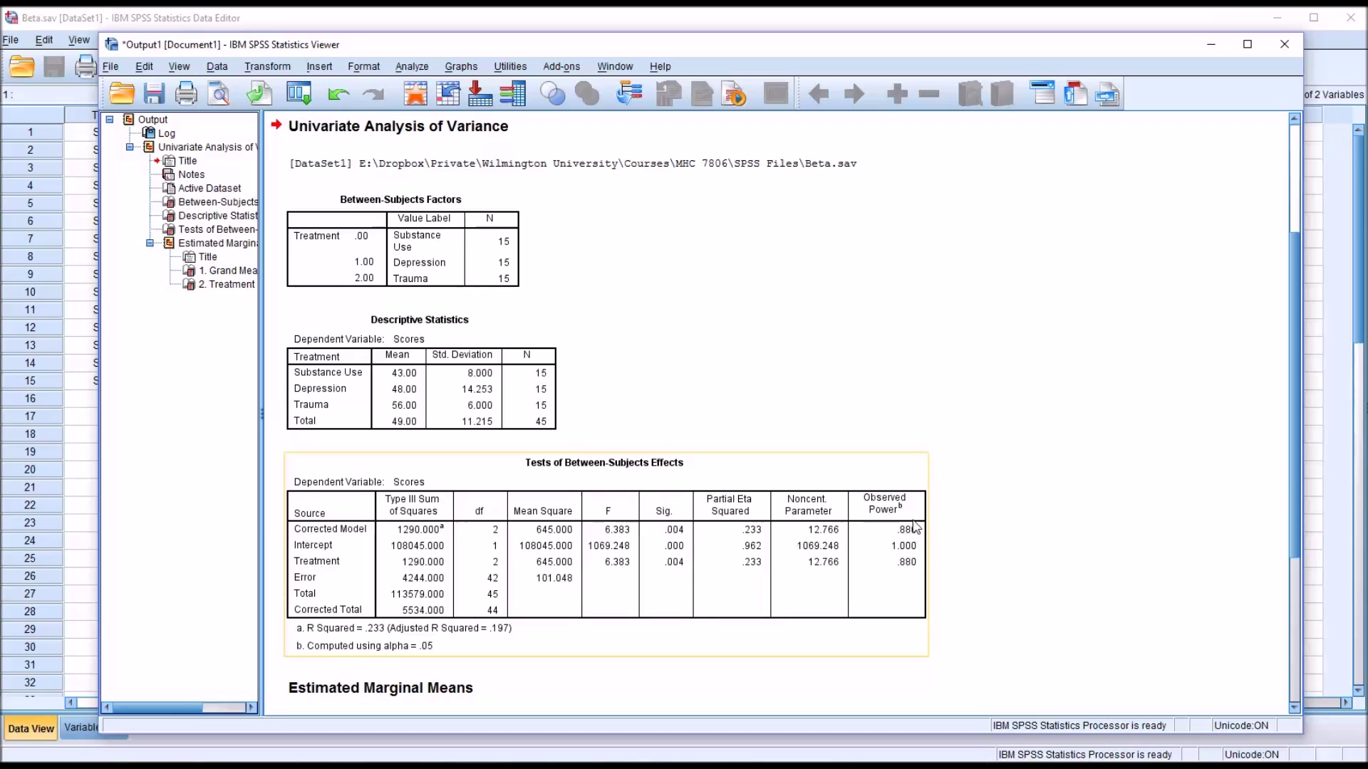
Step: Deselect the effects table and bring the Beta.sav Data Editor back in front of the output
{"action": "left_click", "coordinate": [964, 569]}
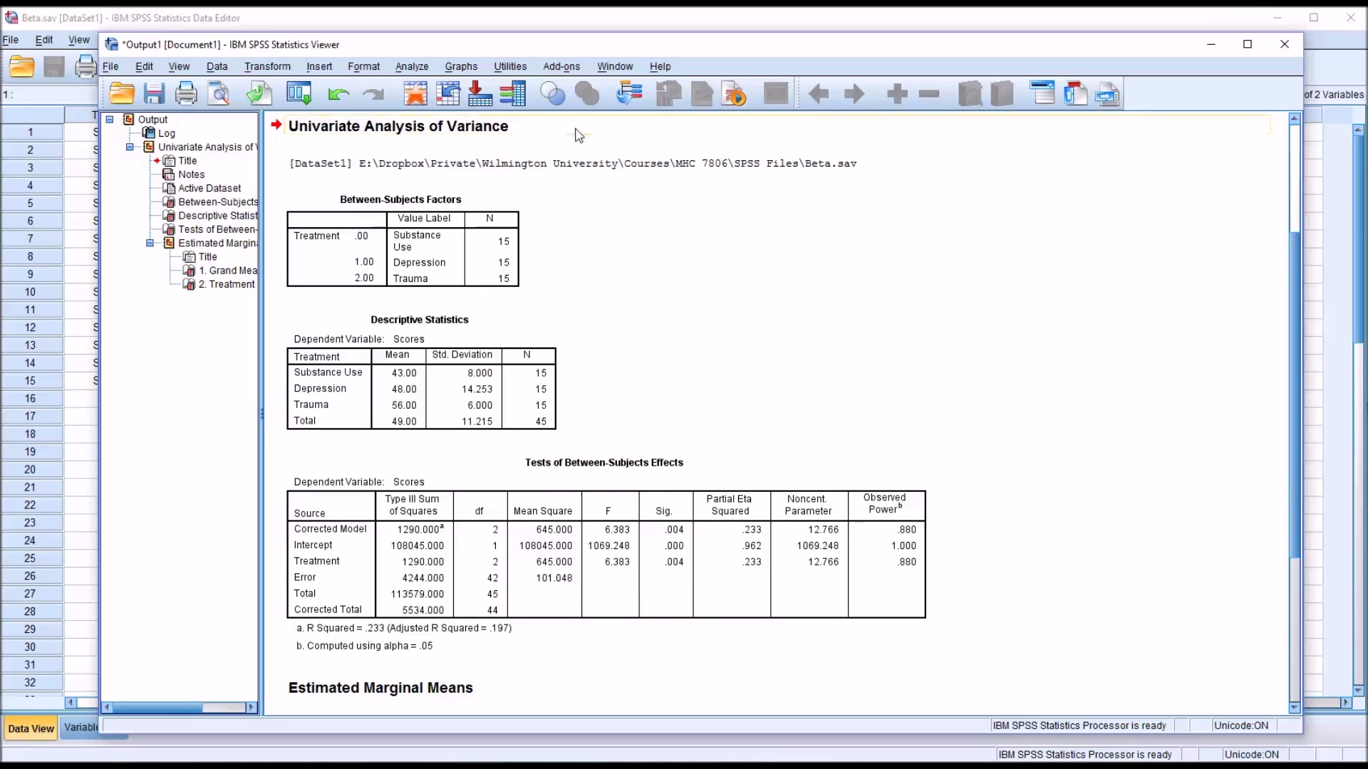
{"action": "left_click", "coordinate": [543, 23]}
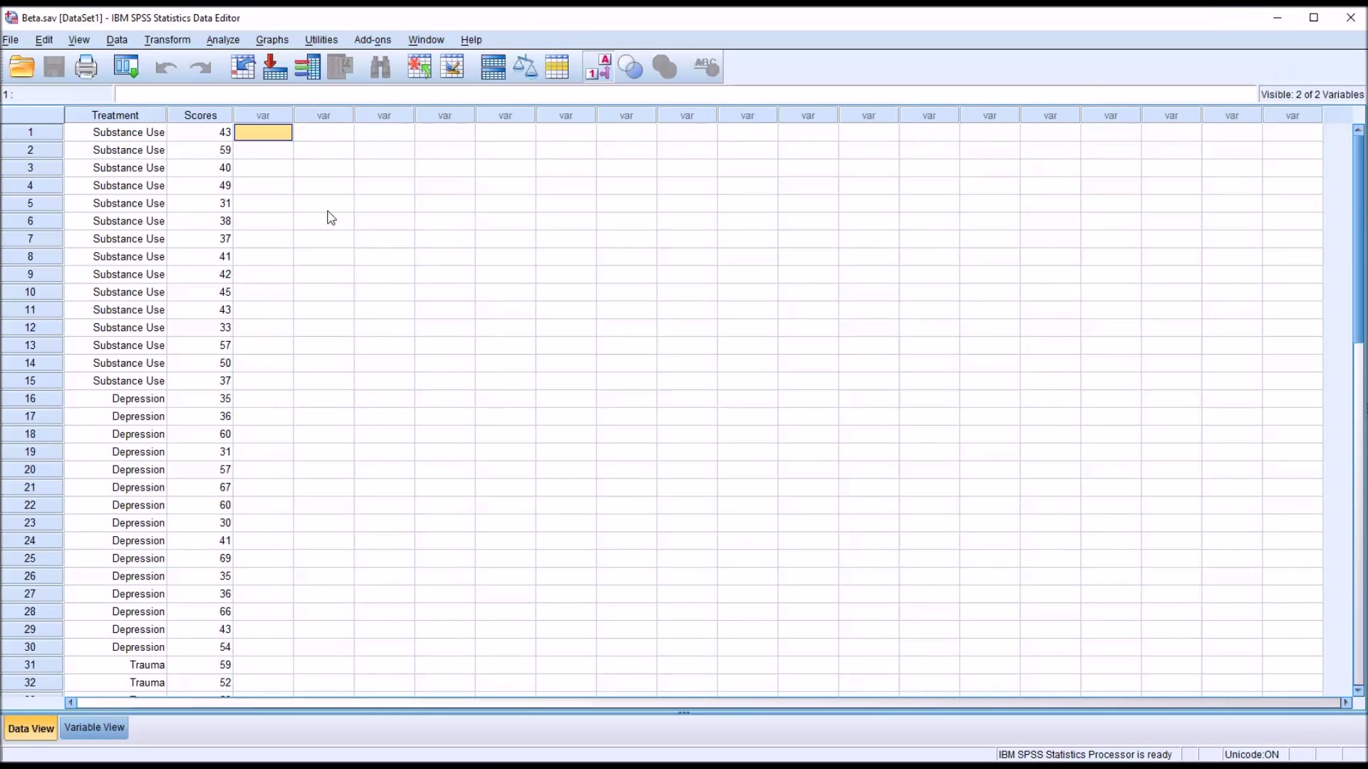
Step: Change case 5's score from 31 to 61
{"action": "left_click", "coordinate": [186, 208]}
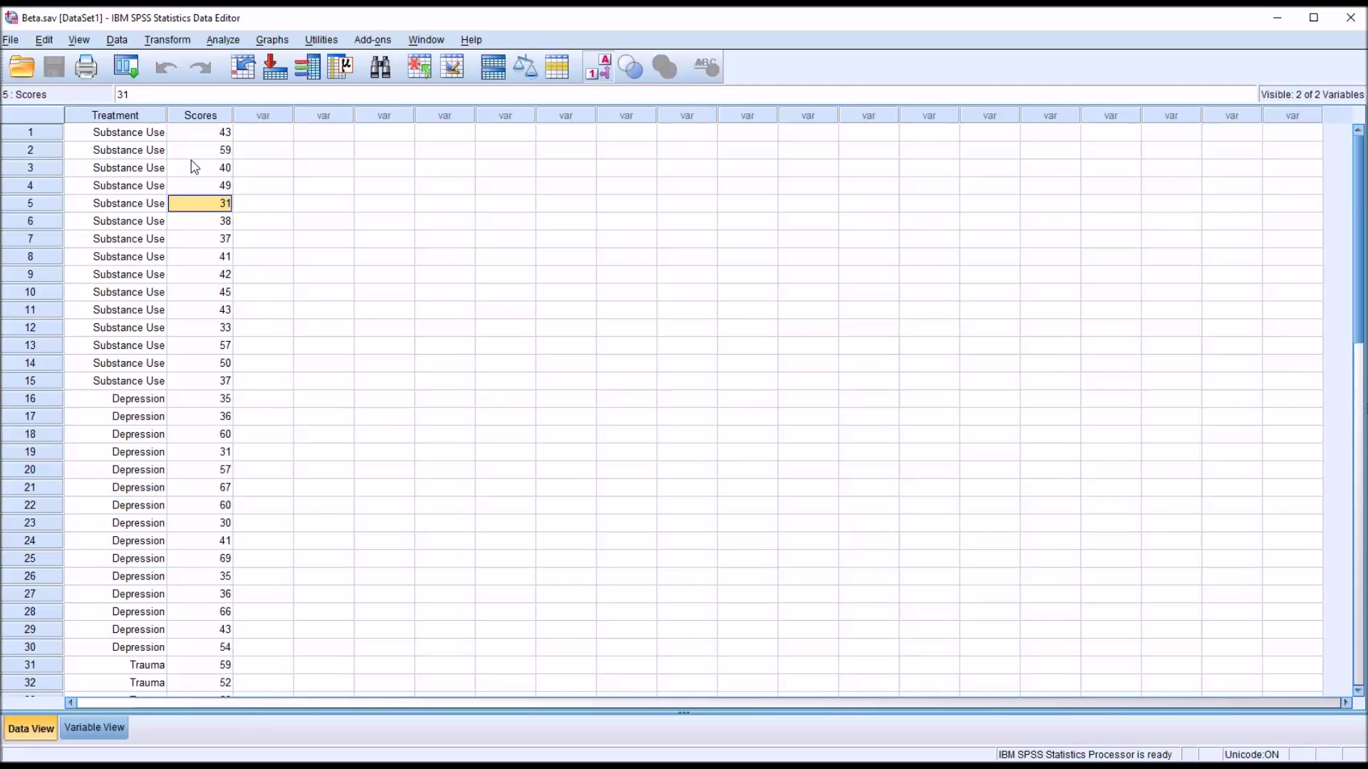
{"action": "type", "text": "61"}
{"action": "key", "text": "Tab"}
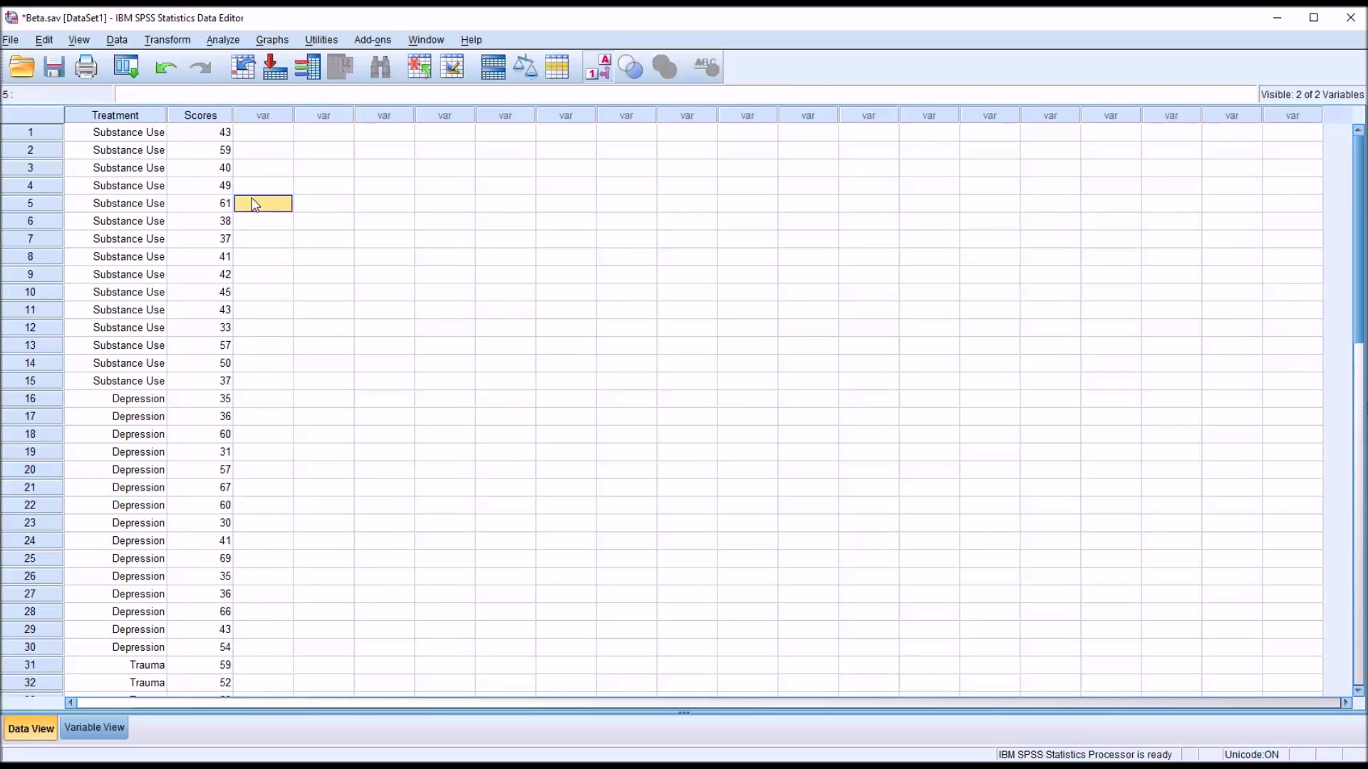
Step: Rerun the univariate ANOVA with the same settings, now giving observed power .755
{"action": "left_click", "coordinate": [219, 43]}
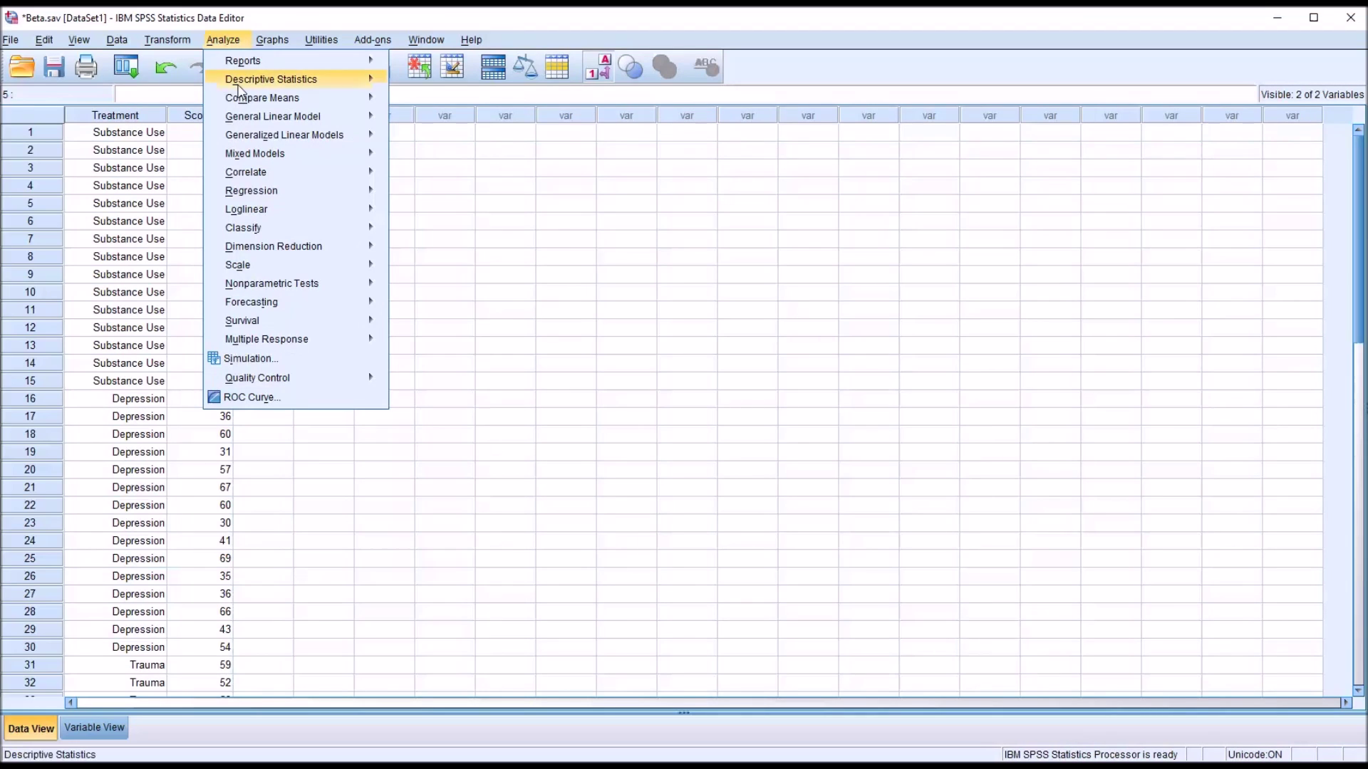
{"action": "mouse_move", "coordinate": [320, 116]}
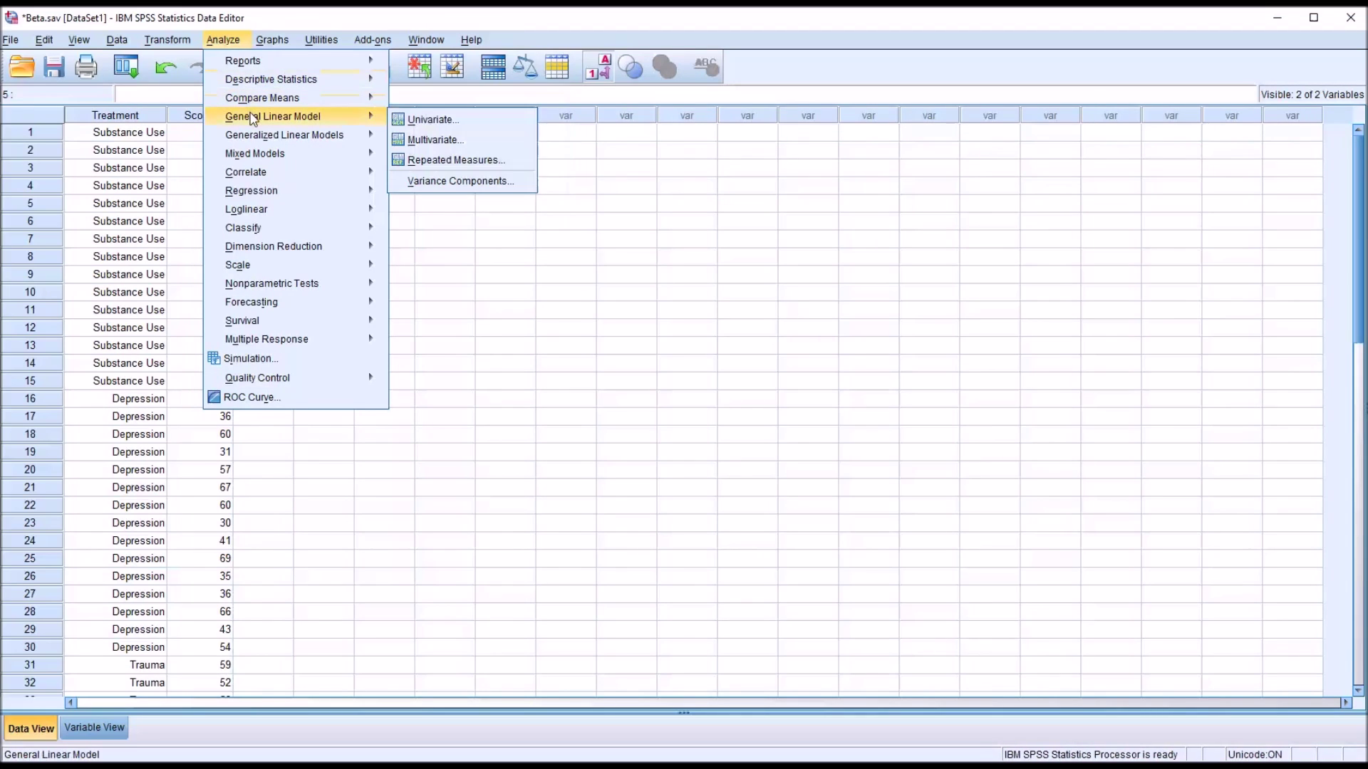
{"action": "left_click", "coordinate": [420, 120]}
{"action": "left_click", "coordinate": [589, 543]}
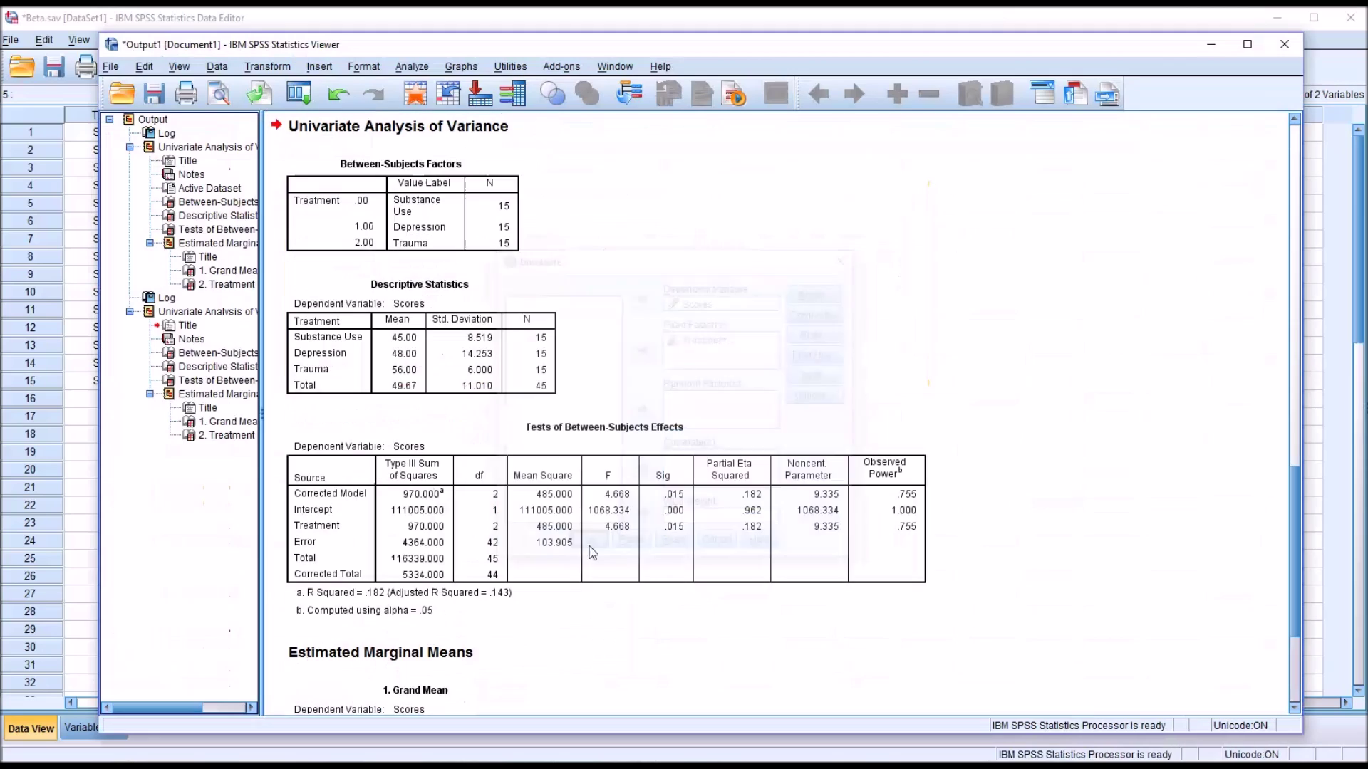